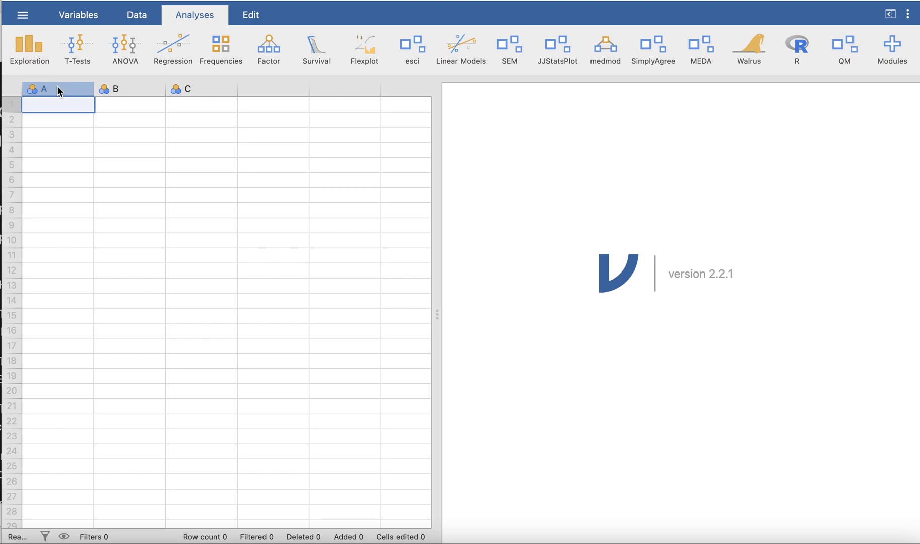
# Rename column A to Gender, describe it as 'Information', and leave its measure type Nominal
pyautogui.doubleClick(61, 89)
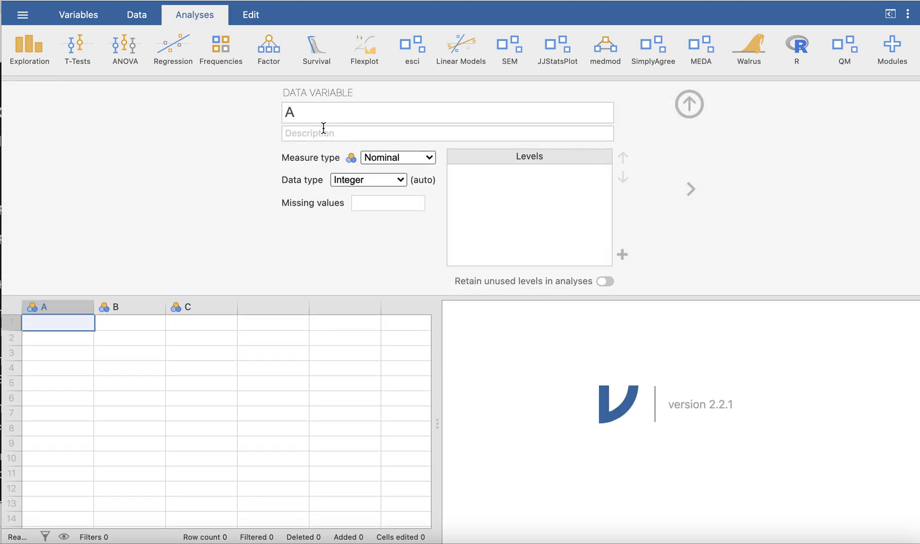
pyautogui.doubleClick(314, 115)
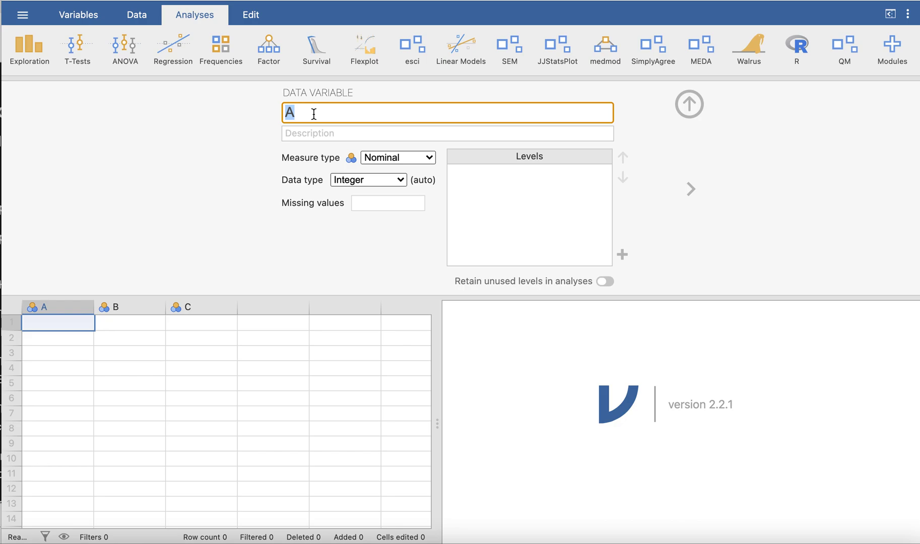
pyautogui.write('Gender')
pyautogui.click(305, 132)
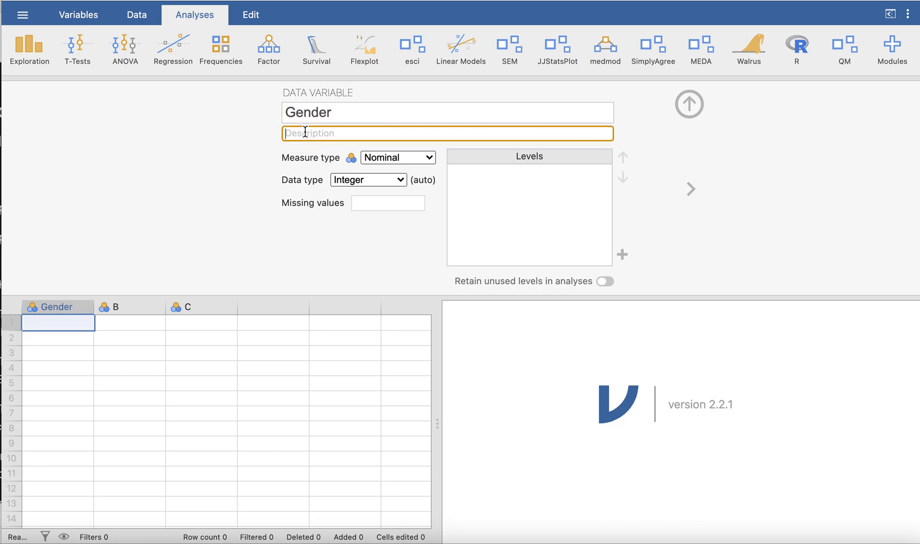
pyautogui.write('Infr')
pyautogui.write('ormation')
pyautogui.click(424, 157)
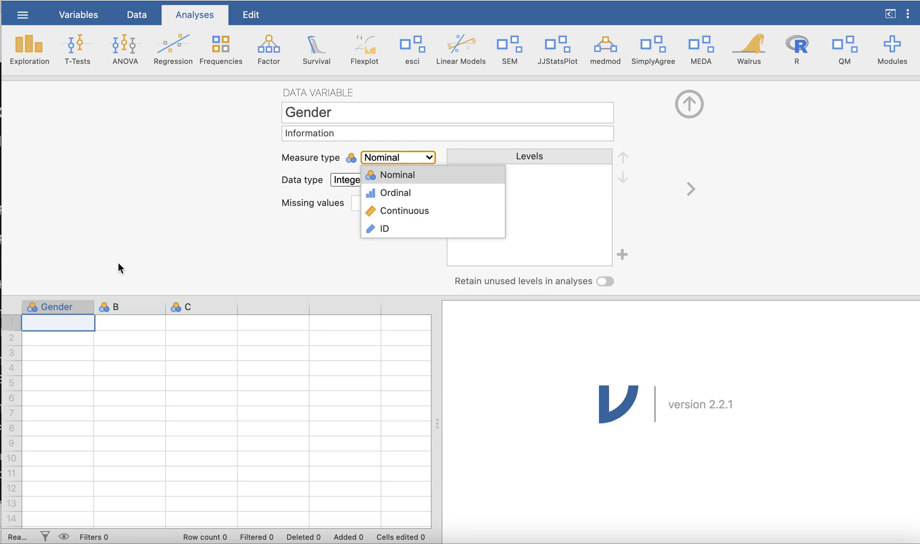
pyautogui.click(268, 235)
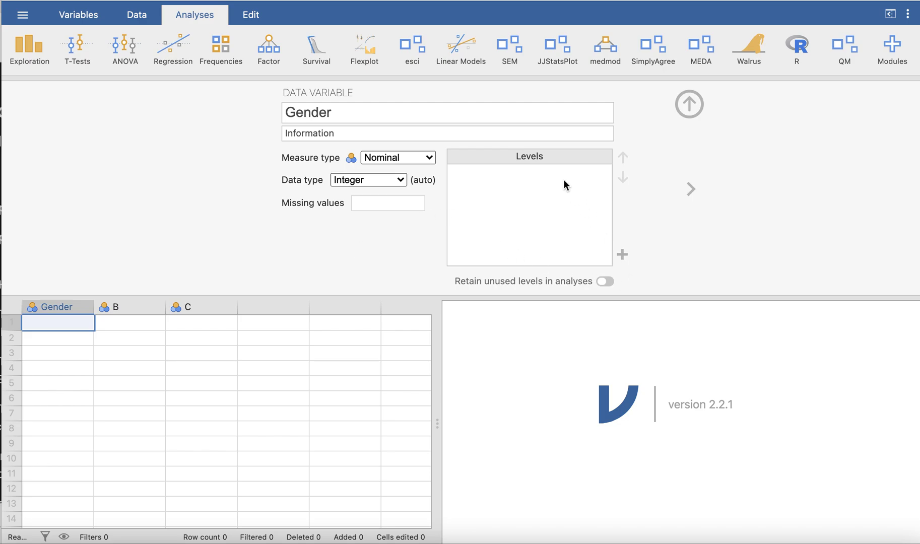
# Add three Gender levels with the values 0, 1 and 2
pyautogui.click(621, 254)
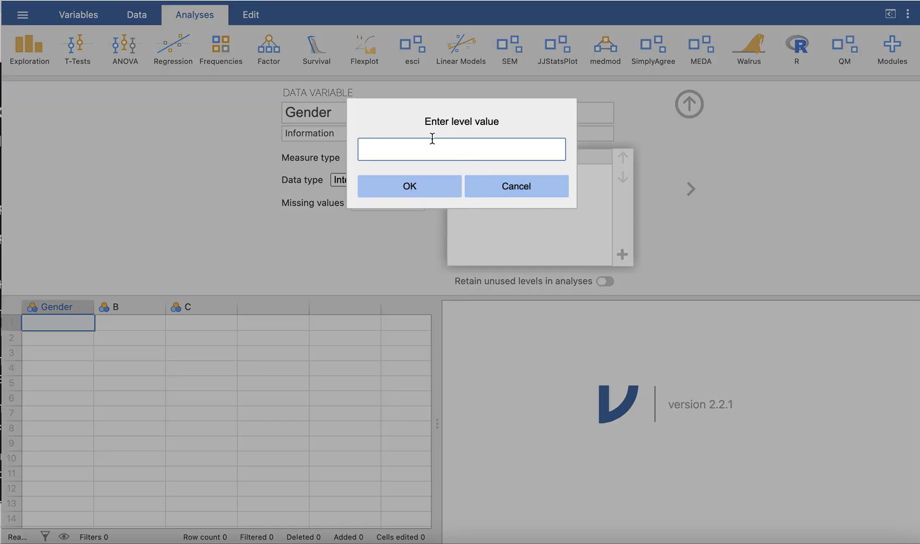
pyautogui.write('0')
pyautogui.click(407, 186)
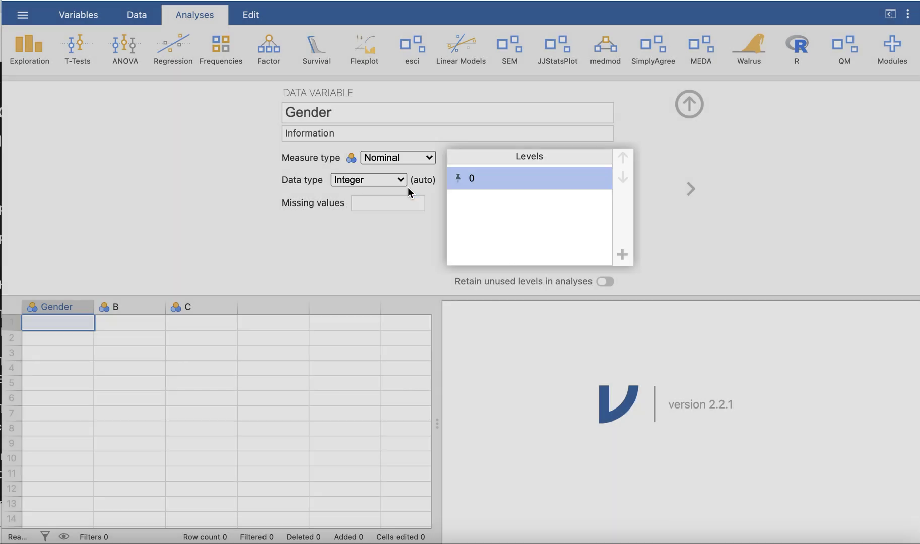
pyautogui.click(622, 255)
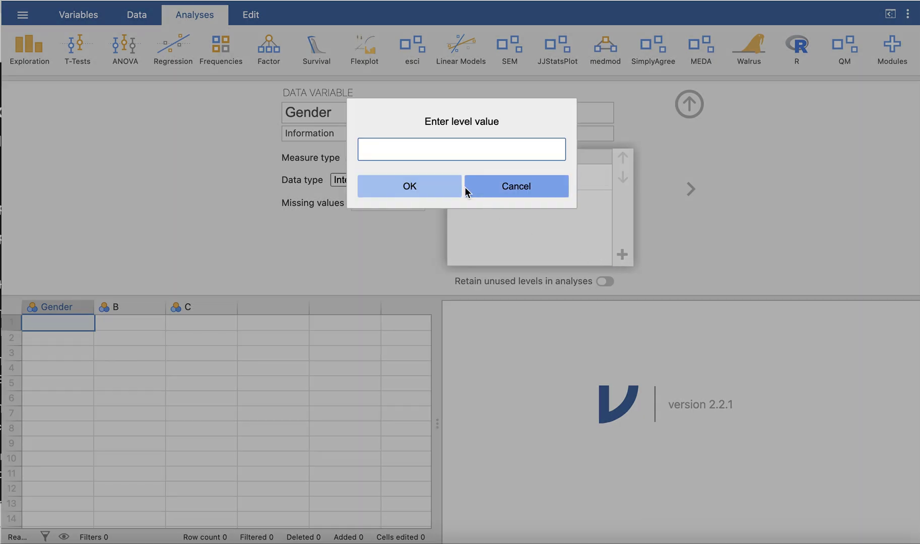
pyautogui.write('1')
pyautogui.click(426, 186)
pyautogui.click(622, 254)
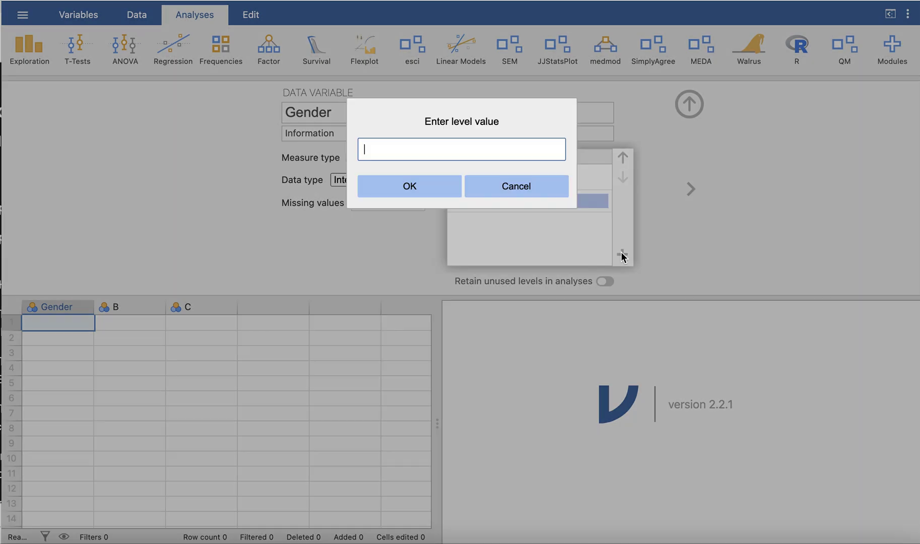
pyautogui.write('2')
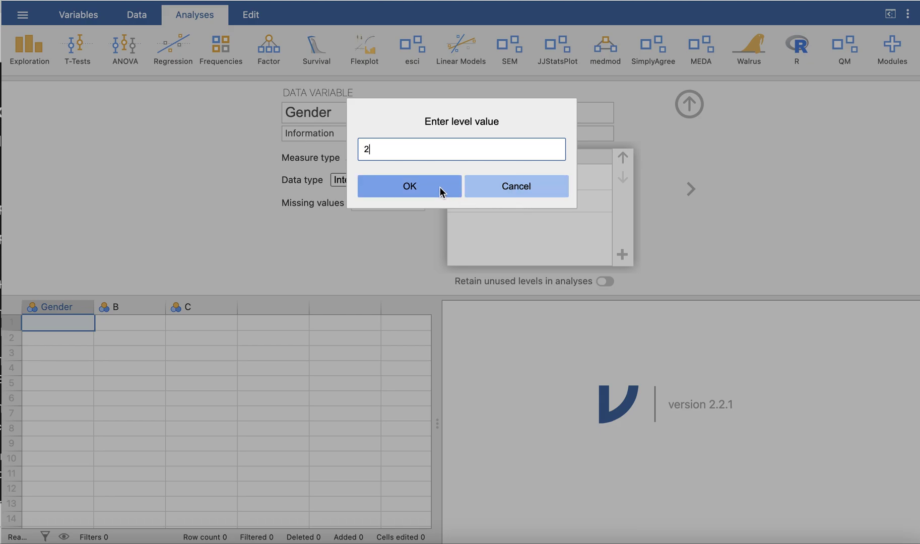
pyautogui.click(440, 187)
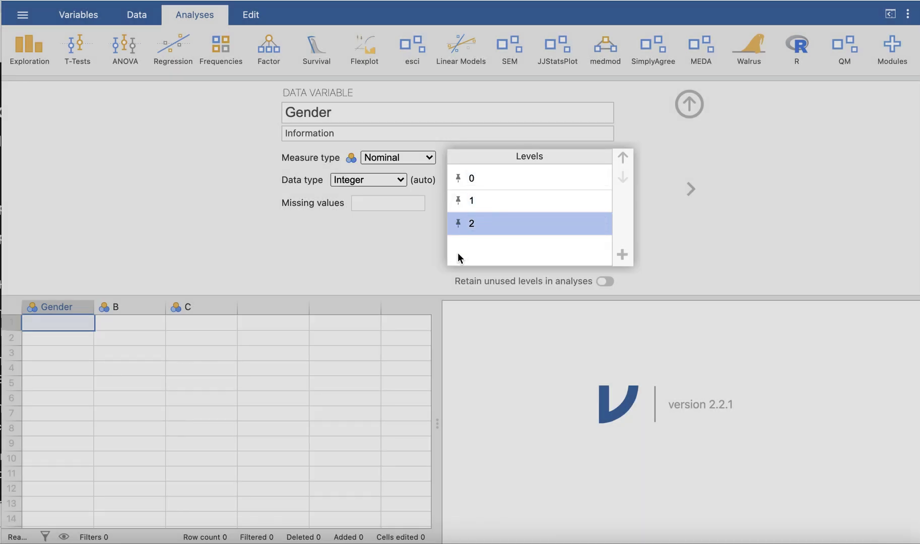
# Relabel Gender level values 0, 1 and 2 as Male, Female and Other
pyautogui.click(485, 179)
pyautogui.write('M')
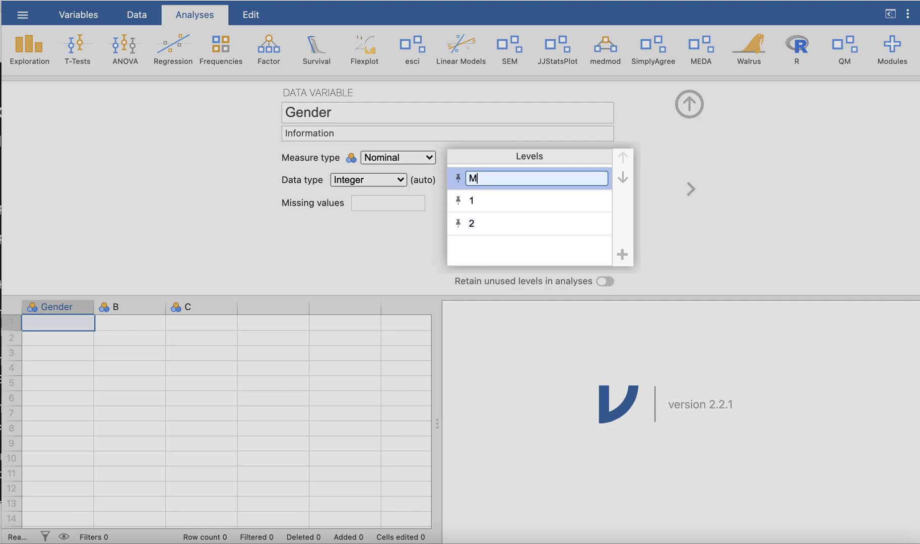
pyautogui.write('ale')
pyautogui.click(477, 201)
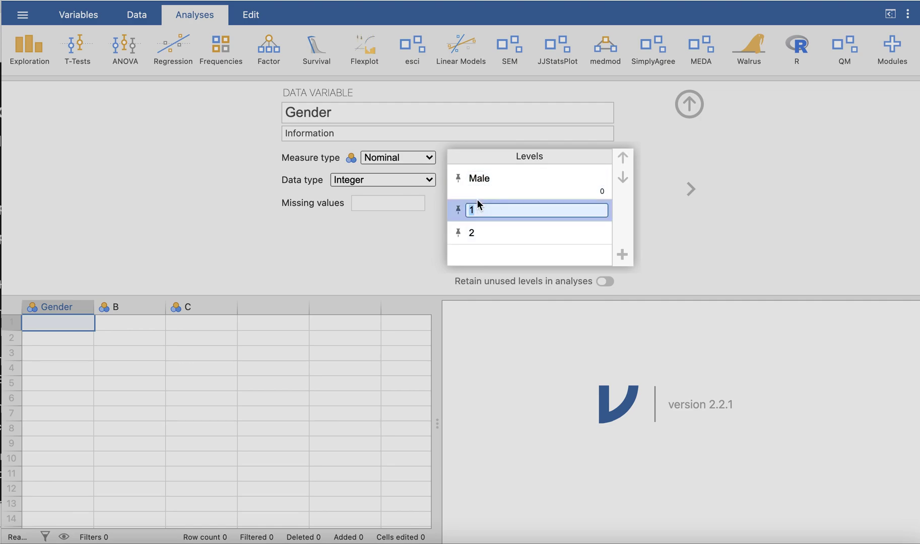
pyautogui.write('Female')
pyautogui.click(483, 232)
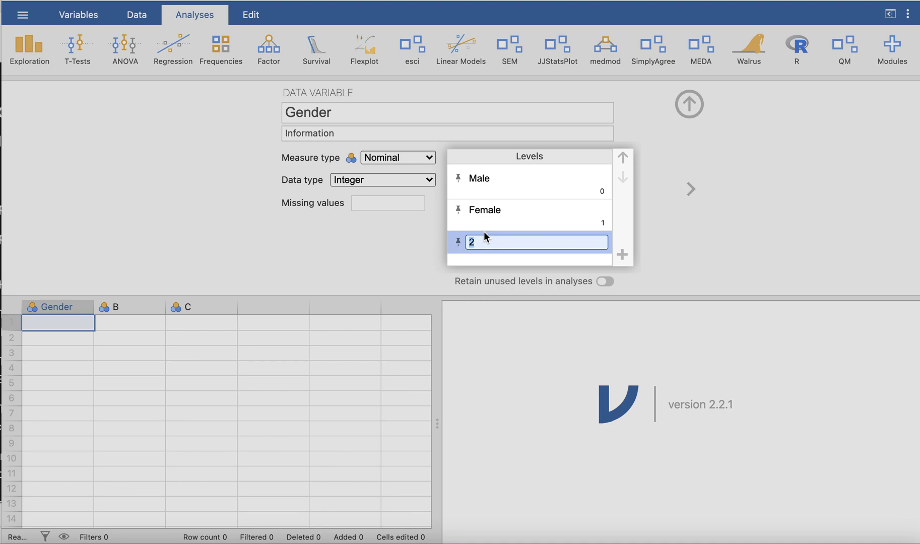
pyautogui.write('Other')
pyautogui.press('Return')
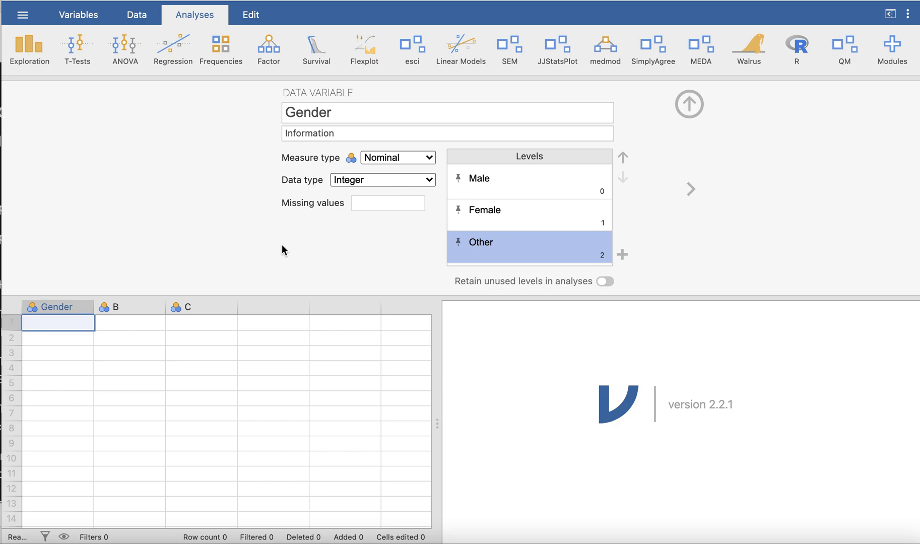
# Enter Gender values Male, Female, Other, -99, -99 and Female in rows 1–6
pyautogui.doubleClick(64, 326)
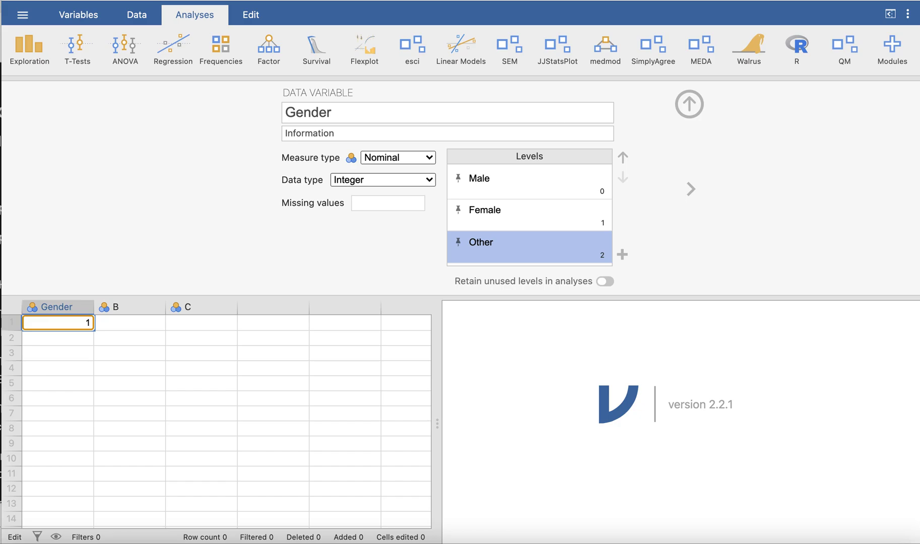
pyautogui.write('0')
pyautogui.press('Return')
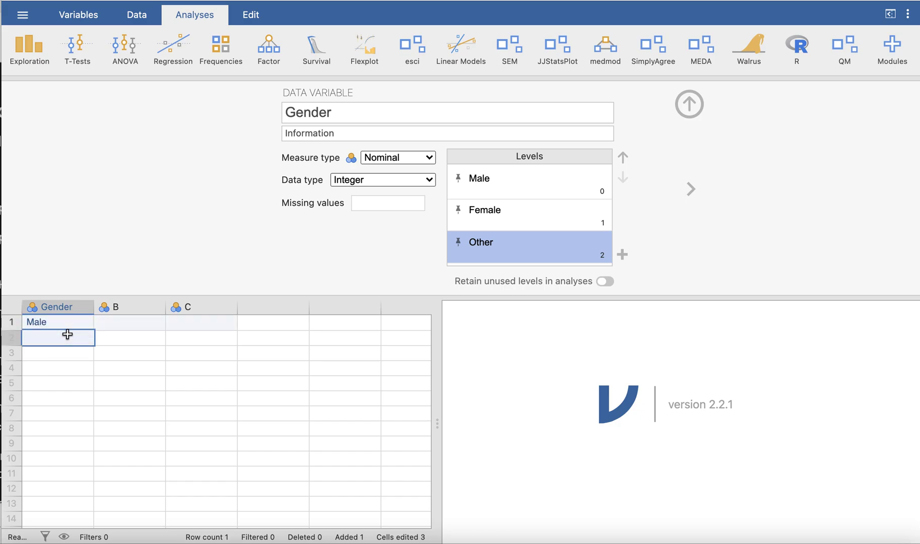
pyautogui.write('1')
pyautogui.press('Return')
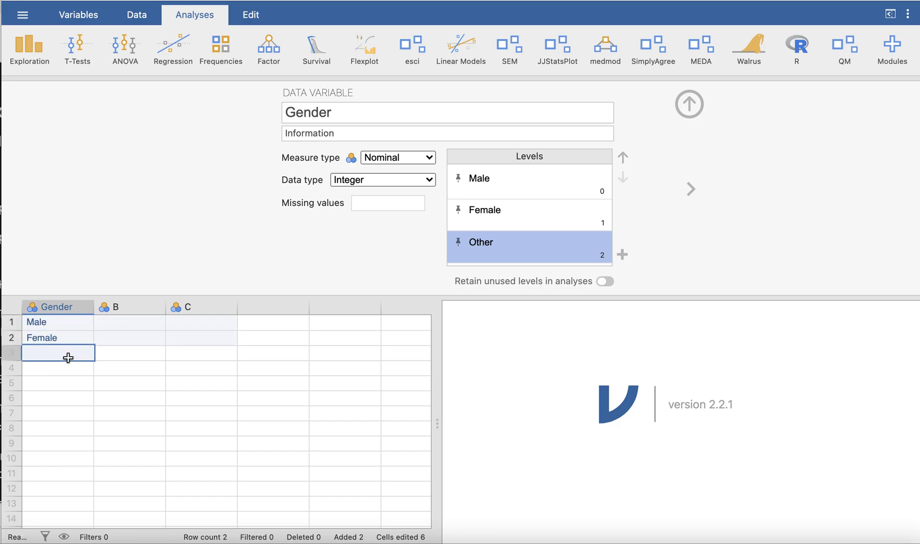
pyautogui.write('2')
pyautogui.press('Return')
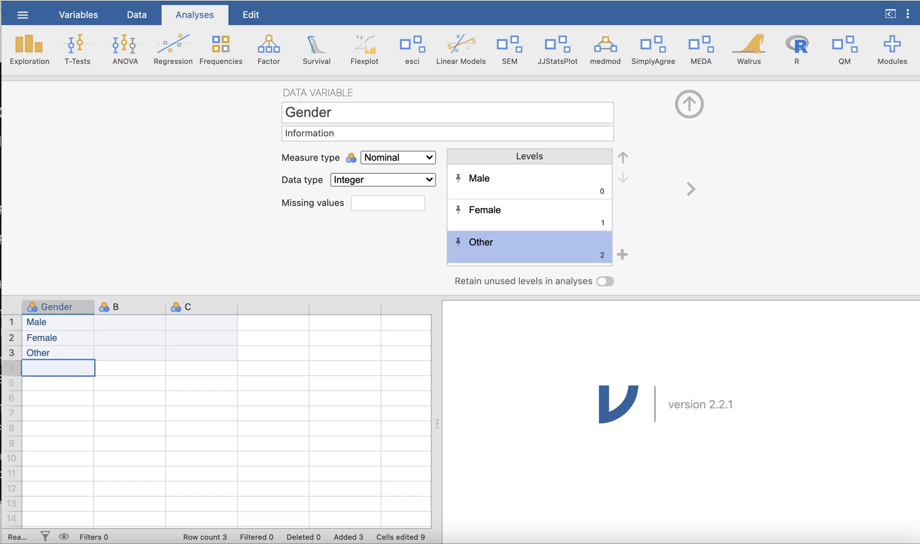
pyautogui.write('-99')
pyautogui.press('Return')
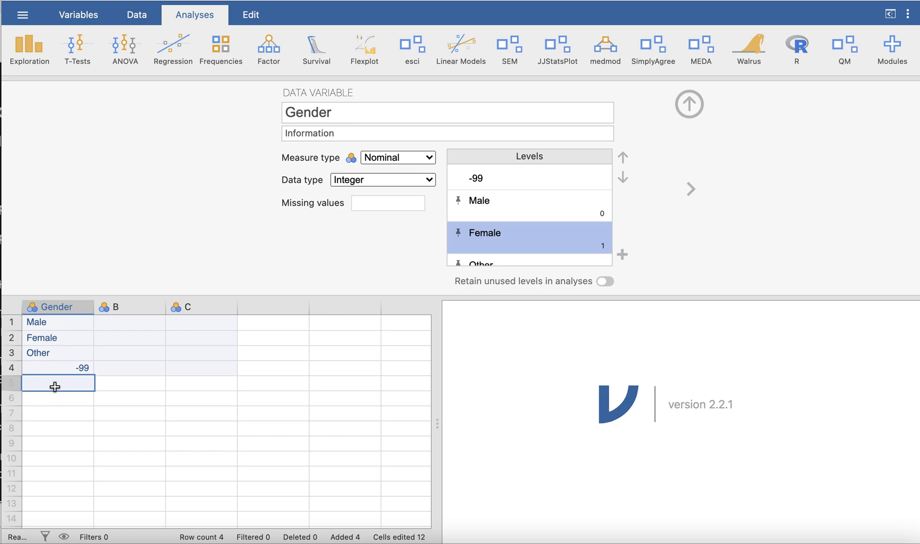
pyautogui.write('-99')
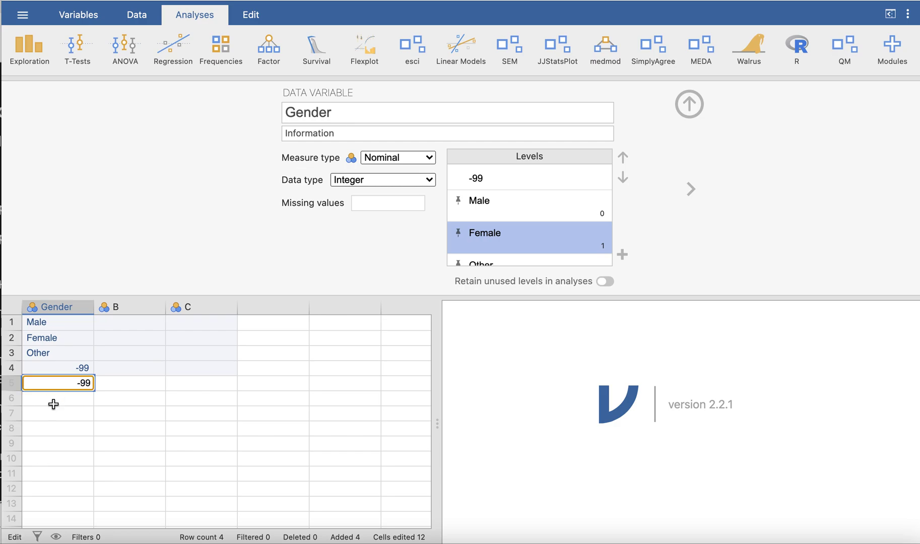
pyautogui.press('Return')
pyautogui.click(54, 404)
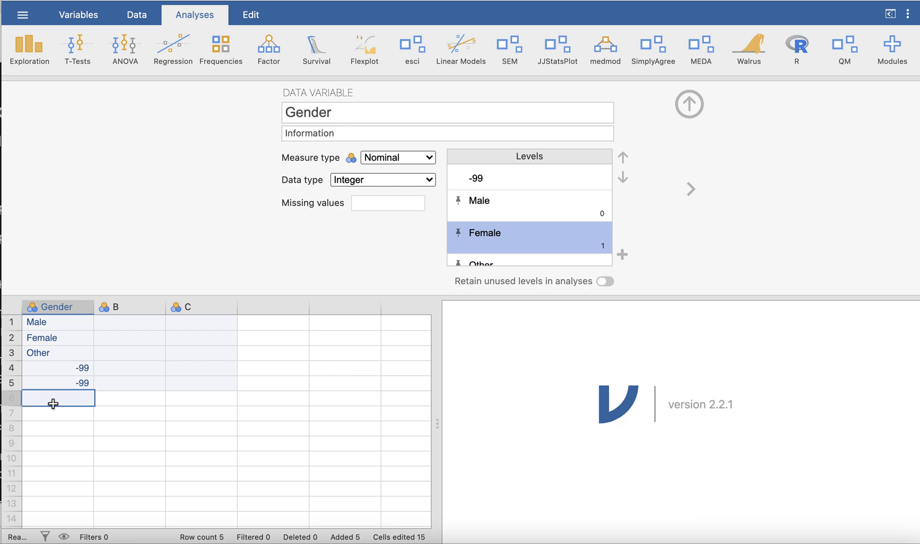
pyautogui.write('Fe')
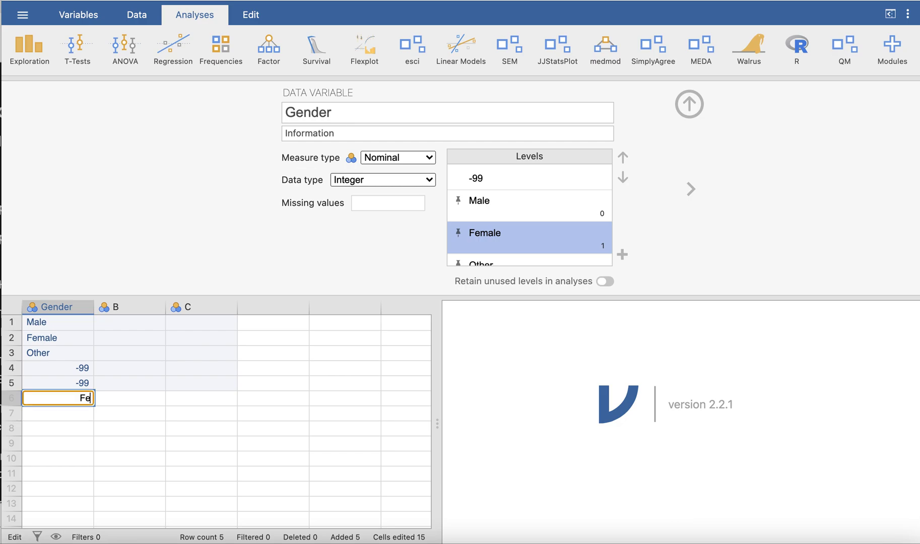
pyautogui.write('male')
pyautogui.click(49, 413)
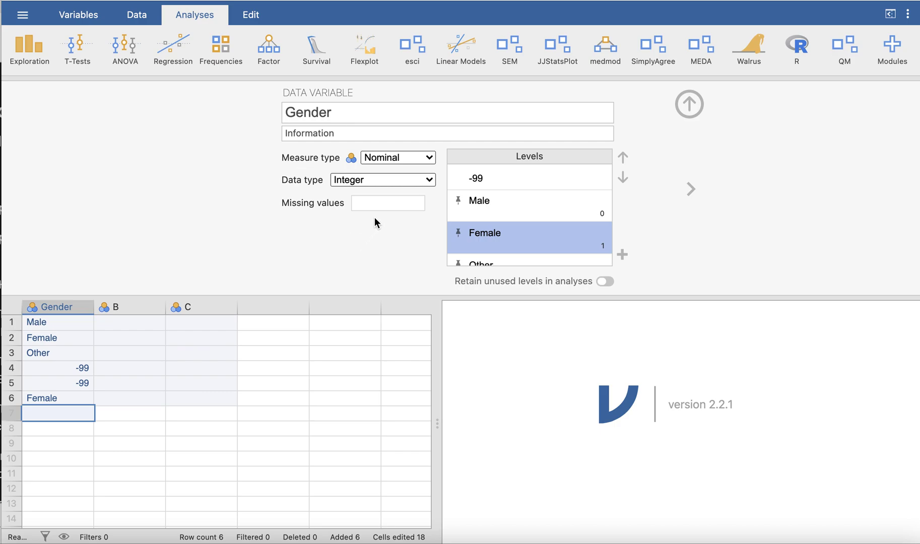
# Add the Gender missing-value rule "$source == -99"
pyautogui.click(370, 203)
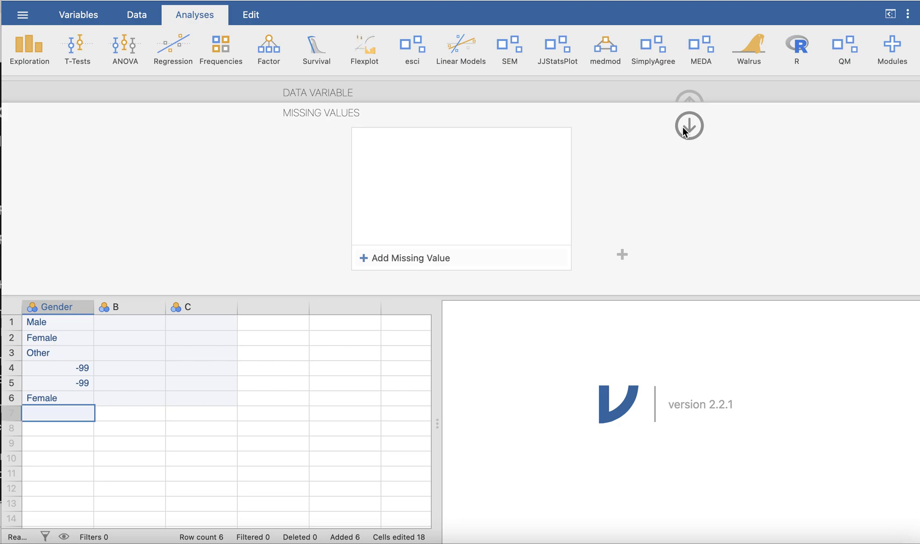
pyautogui.click(688, 126)
pyautogui.click(391, 202)
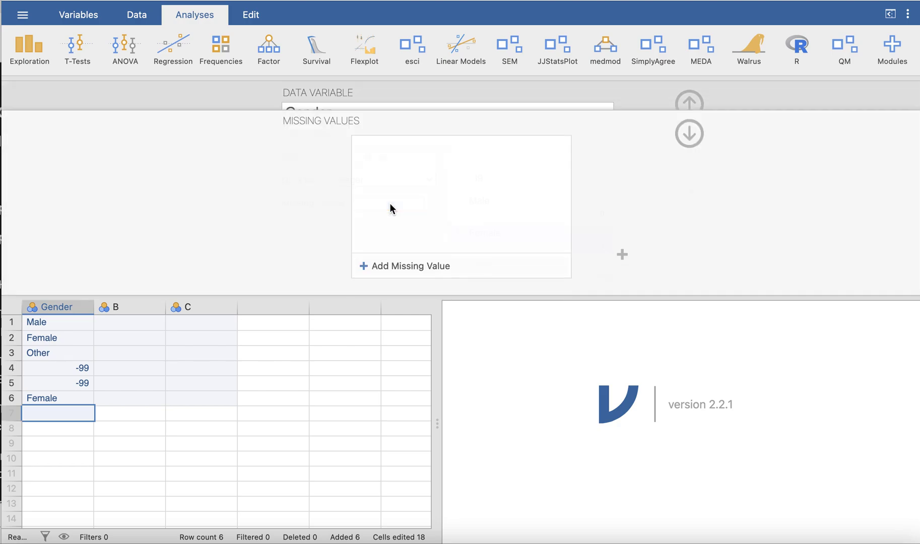
pyautogui.click(388, 259)
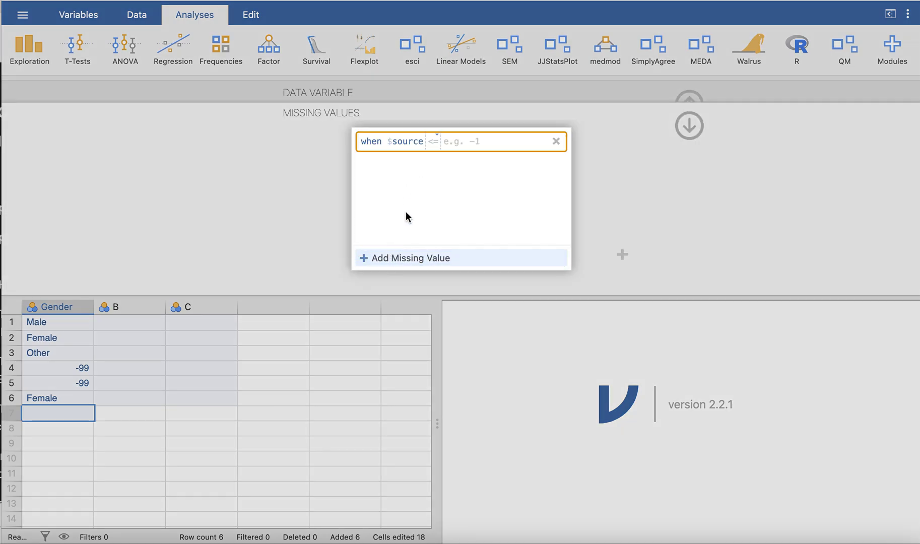
pyautogui.click(433, 140)
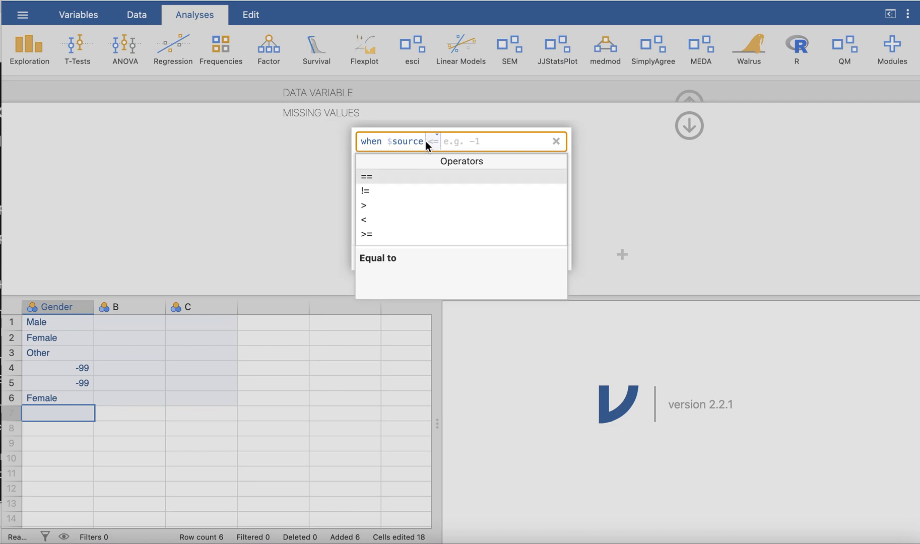
pyautogui.press('Return')
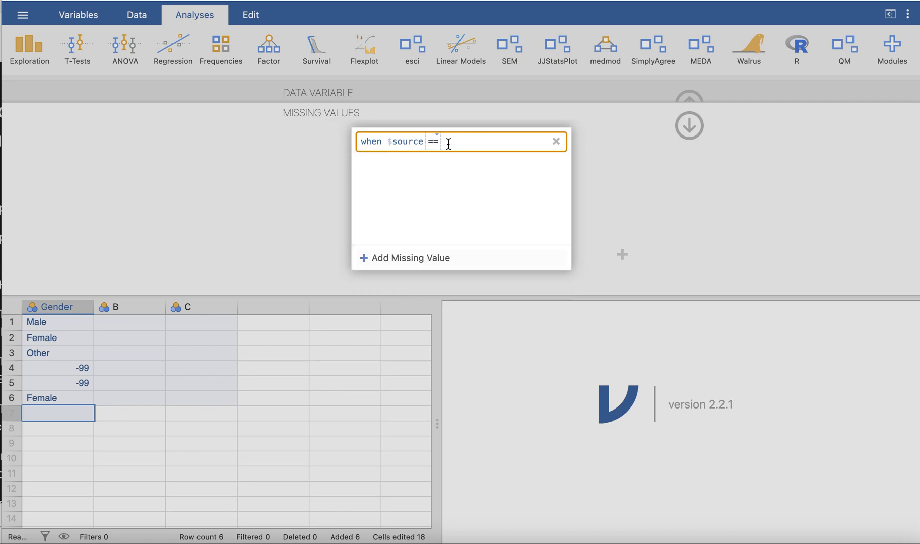
pyautogui.write(' -99')
pyautogui.press('Return')
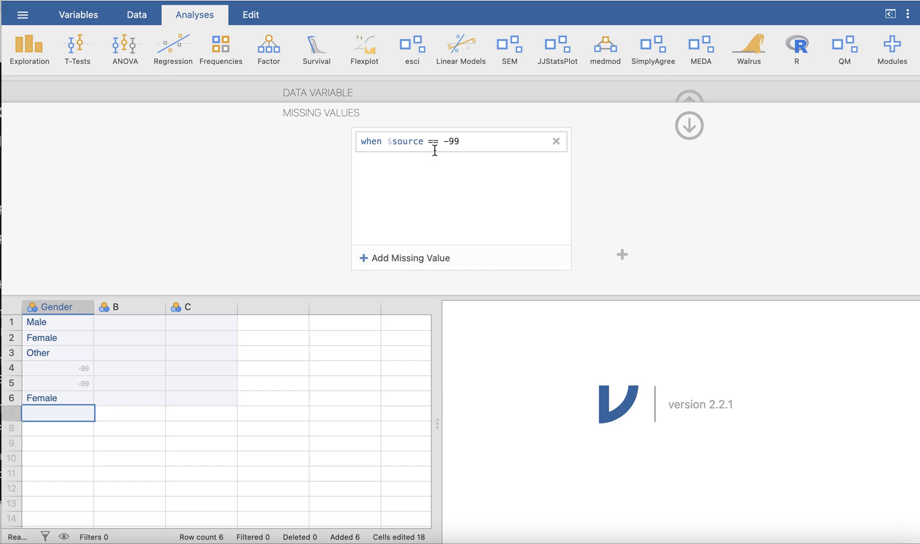
# Add a second missing-value rule, "$source == 'Other'", and return to the variable setup
pyautogui.click(364, 257)
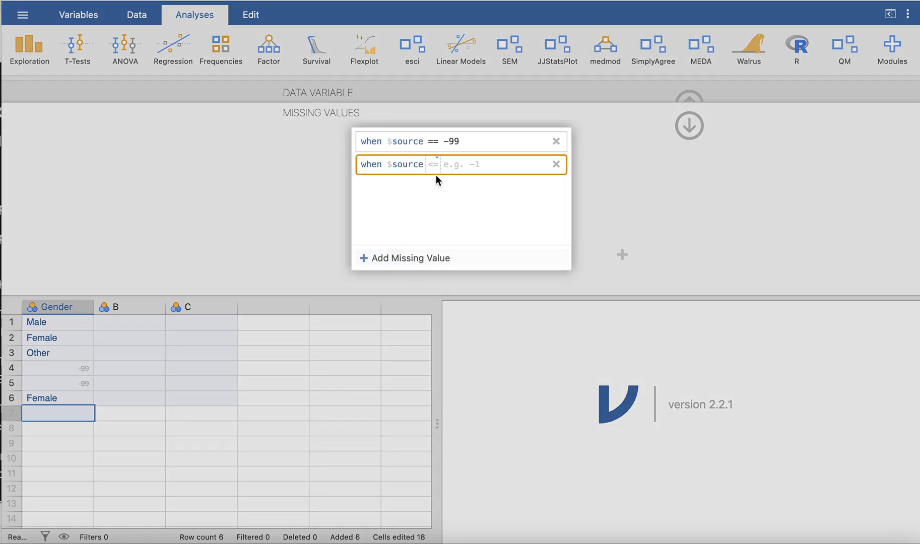
pyautogui.write('==')
pyautogui.click(434, 163)
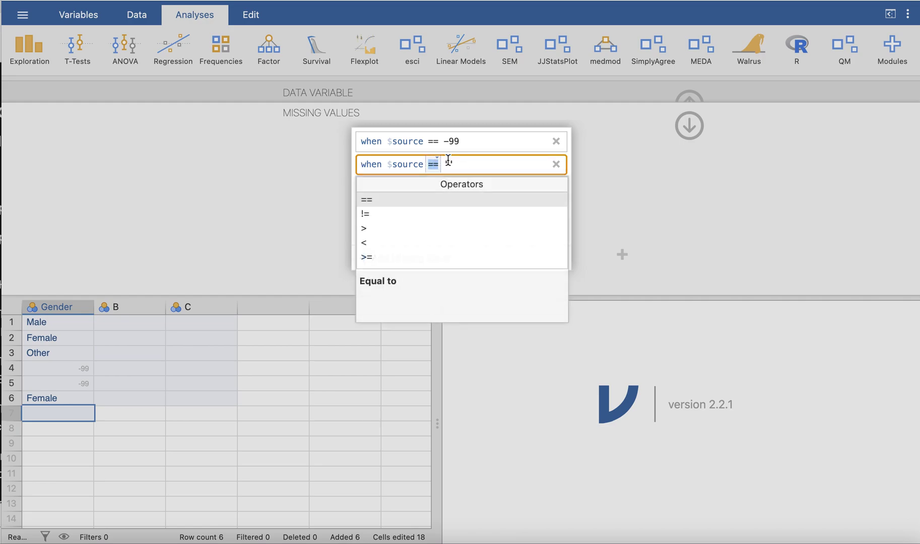
pyautogui.click(448, 164)
pyautogui.write('Other')
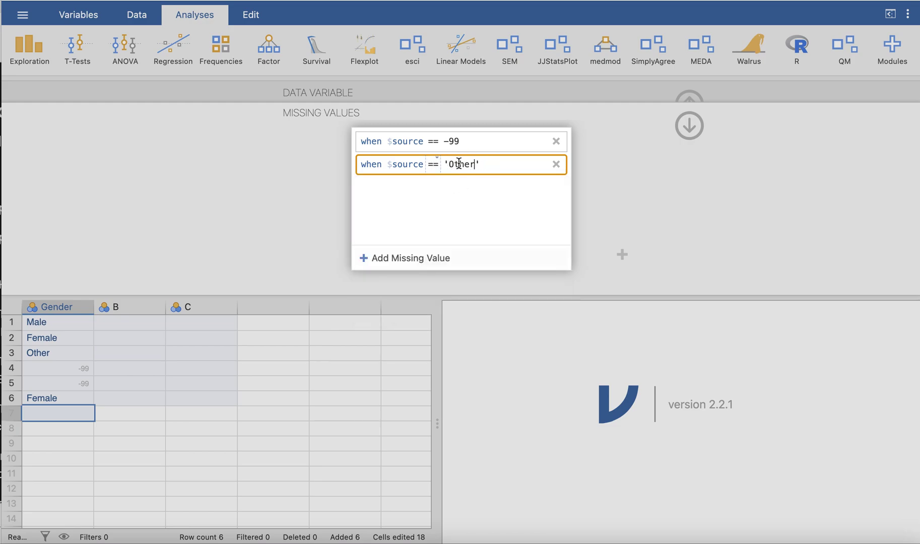
pyautogui.click(270, 224)
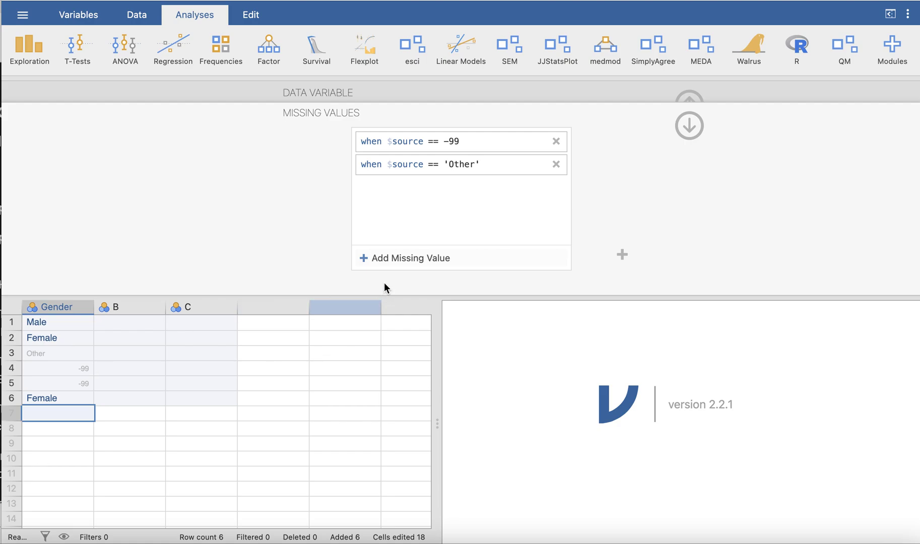
pyautogui.click(688, 126)
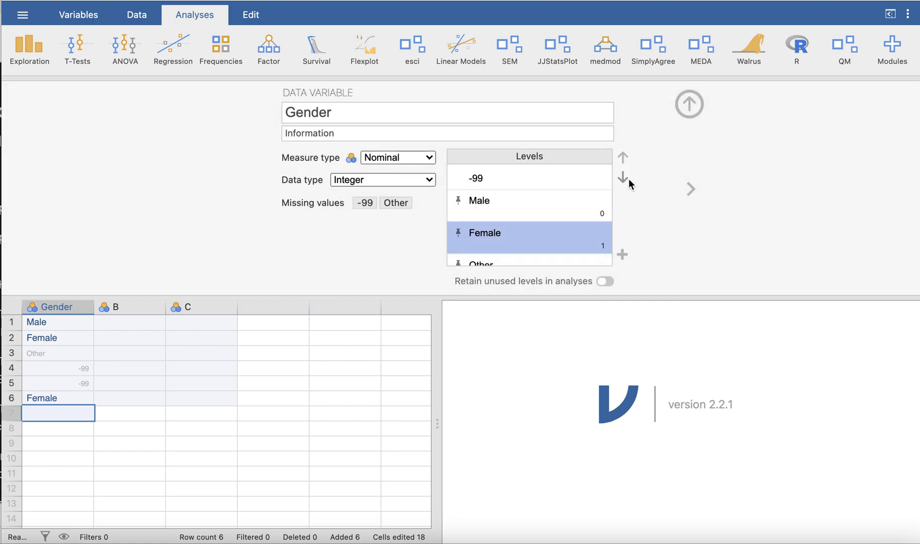
pyautogui.click(585, 227)
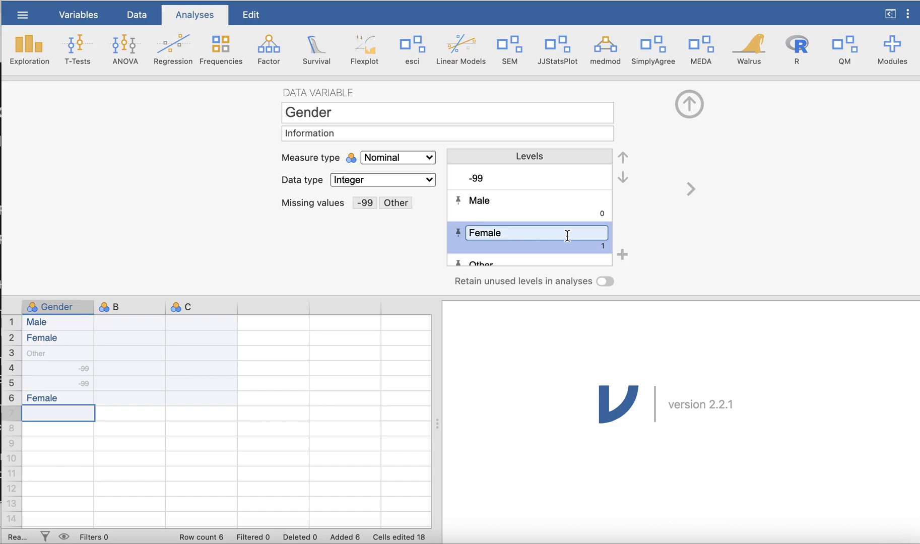
pyautogui.click(266, 271)
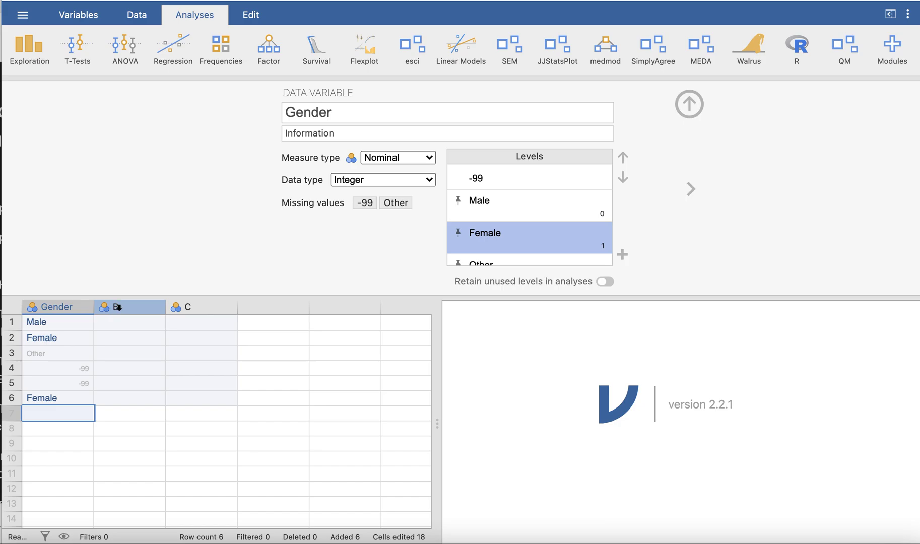
# Create new data variable D in the empty fourth column
pyautogui.click(256, 307)
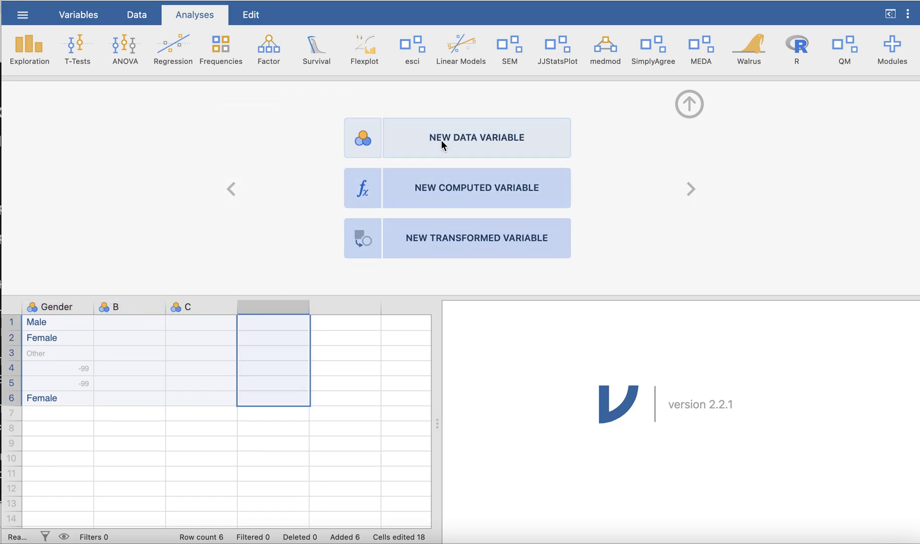
pyautogui.click(440, 139)
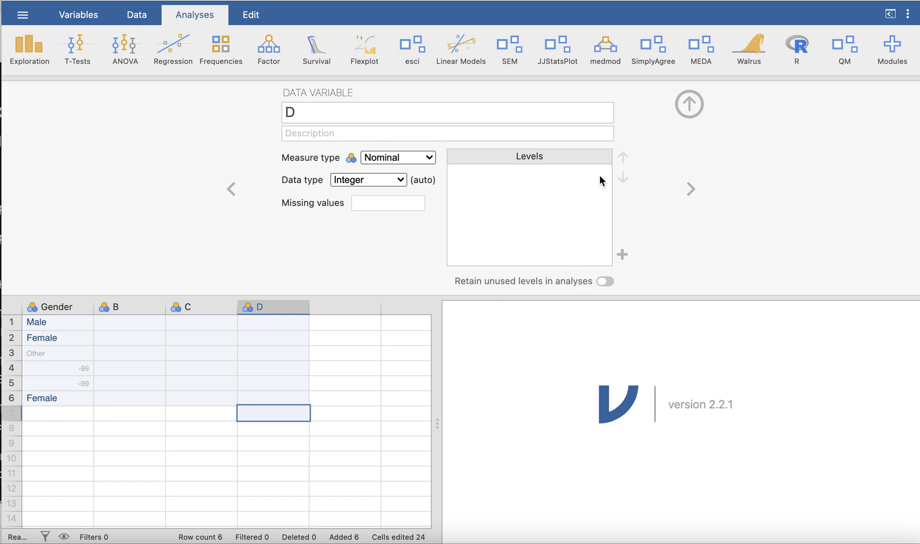